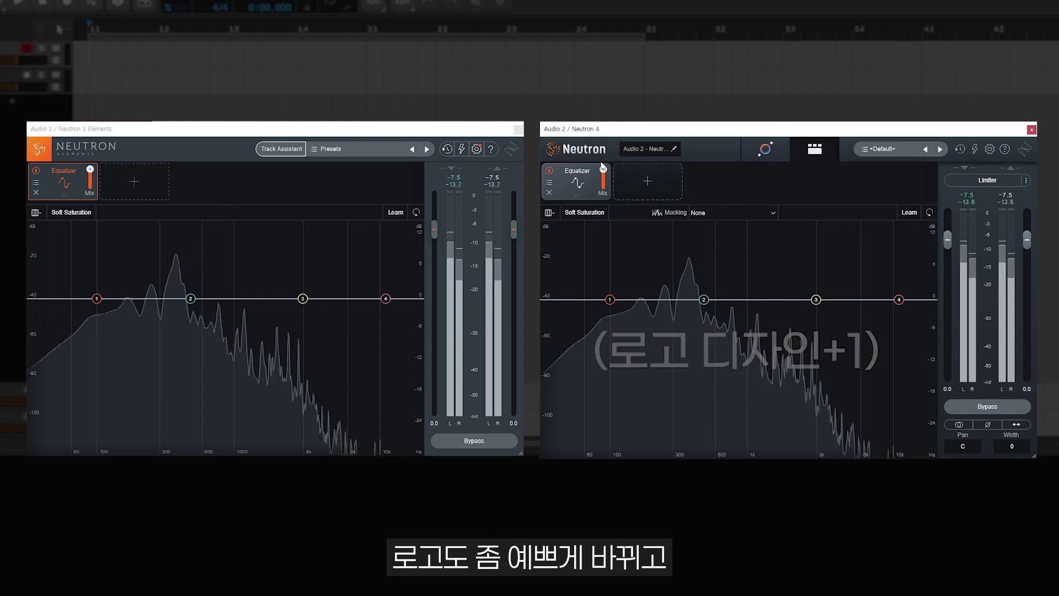
left_click(653, 183)
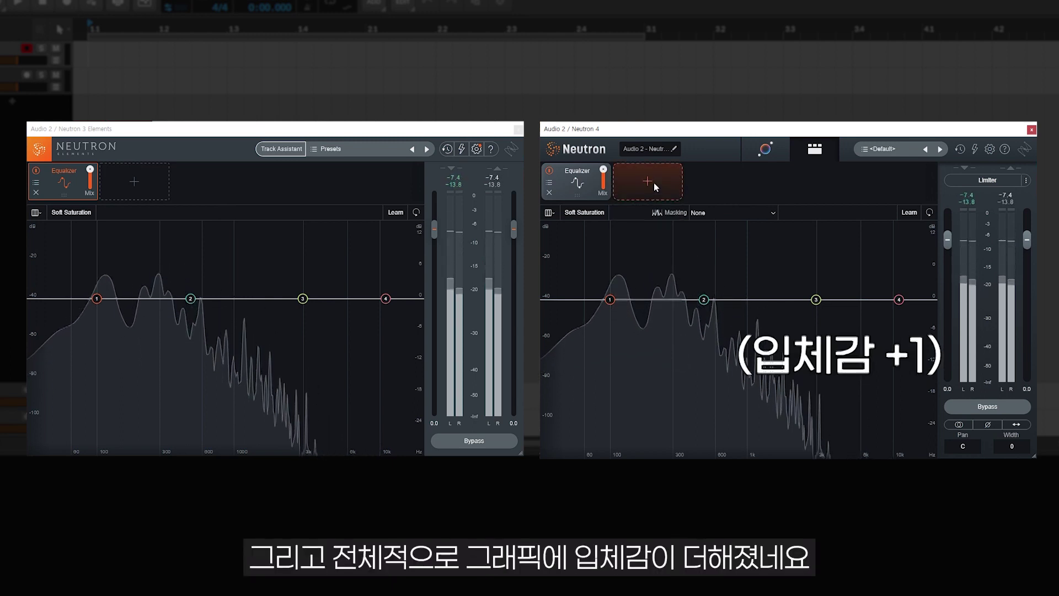
left_click(734, 189)
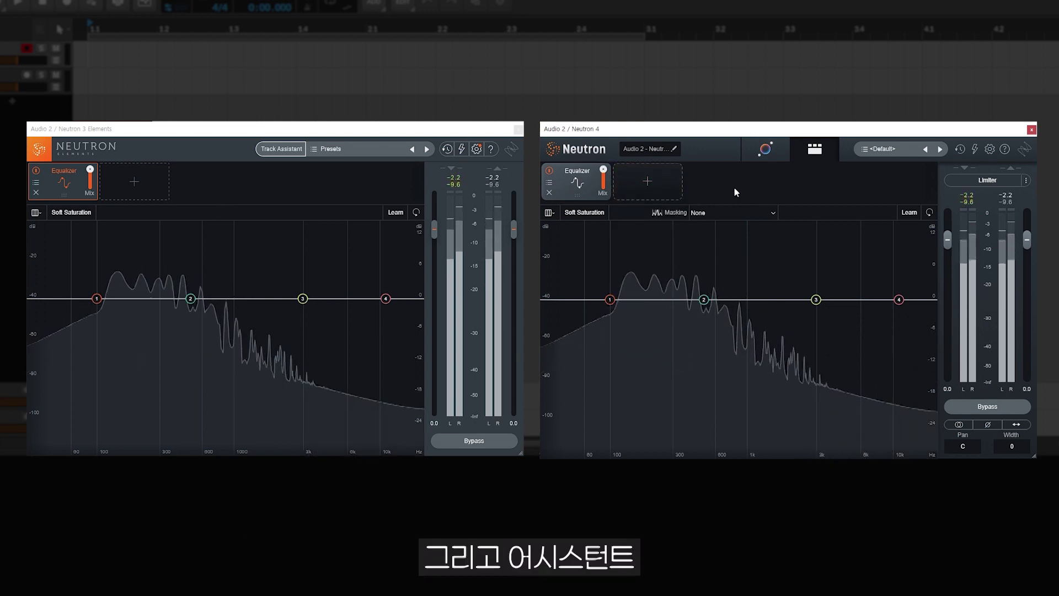
Open the assistants in Neutron 3 Elements and Neutron 4, and continue the older one with Auto-detect instrument and Balanced style
left_click(276, 149)
left_click(765, 149)
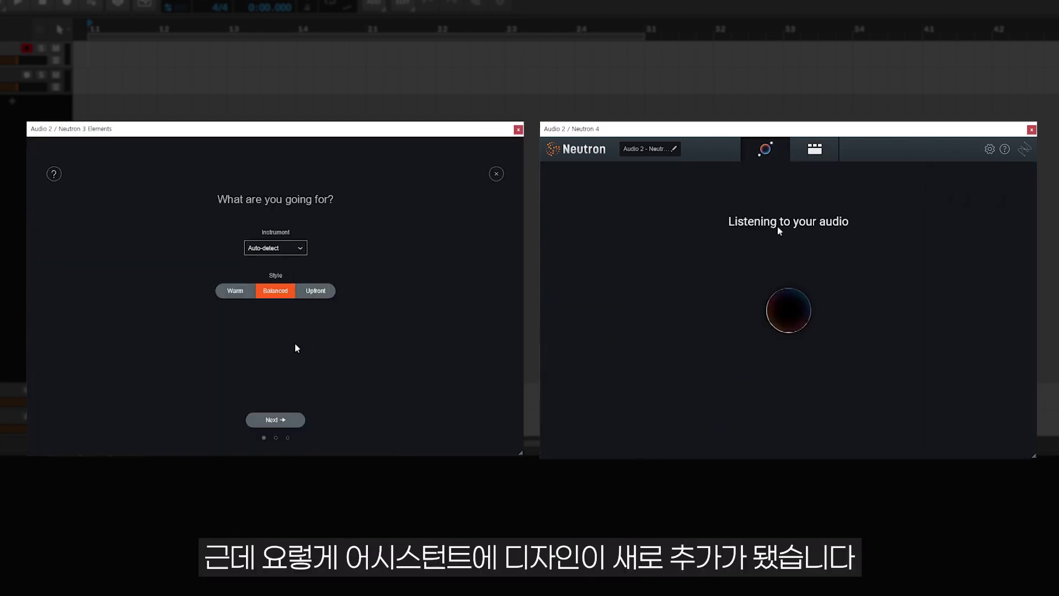
left_click(283, 422)
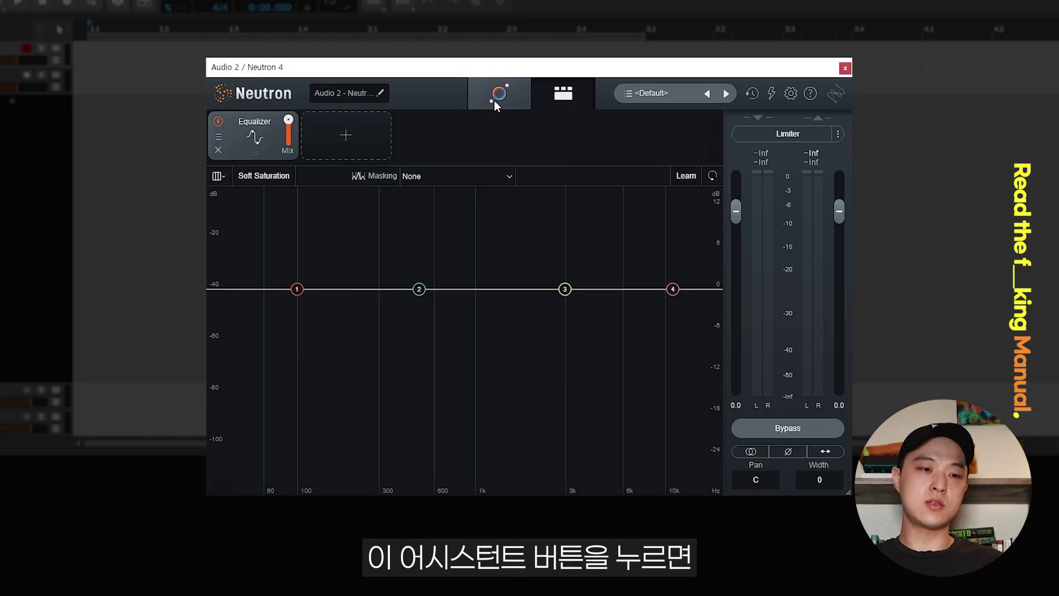
Open the Assistant in the enlarged Neutron 4 window and play the track so it can analyze the audio
left_click(494, 100)
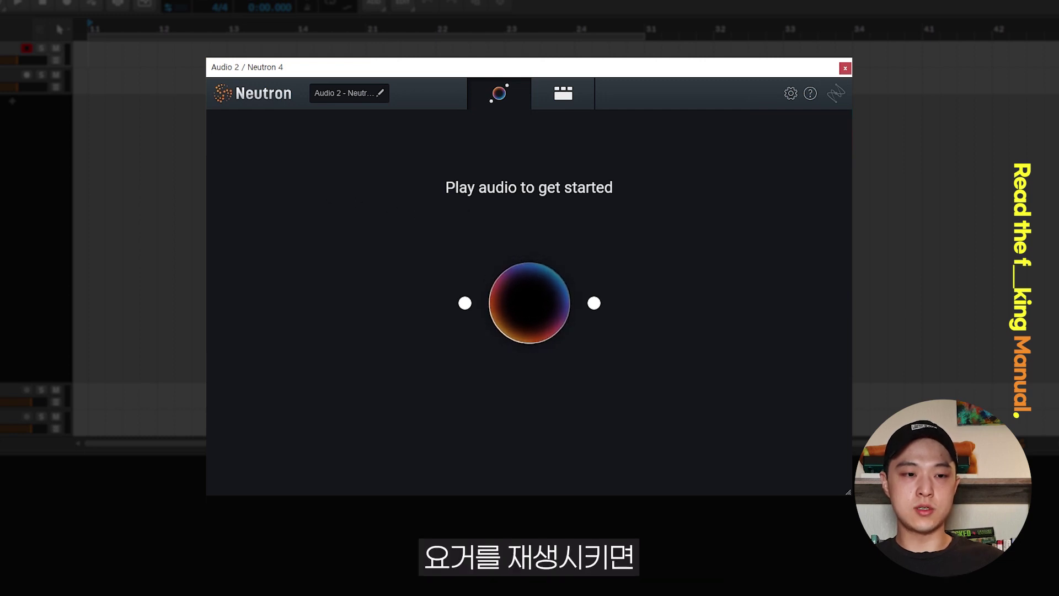
key("space")
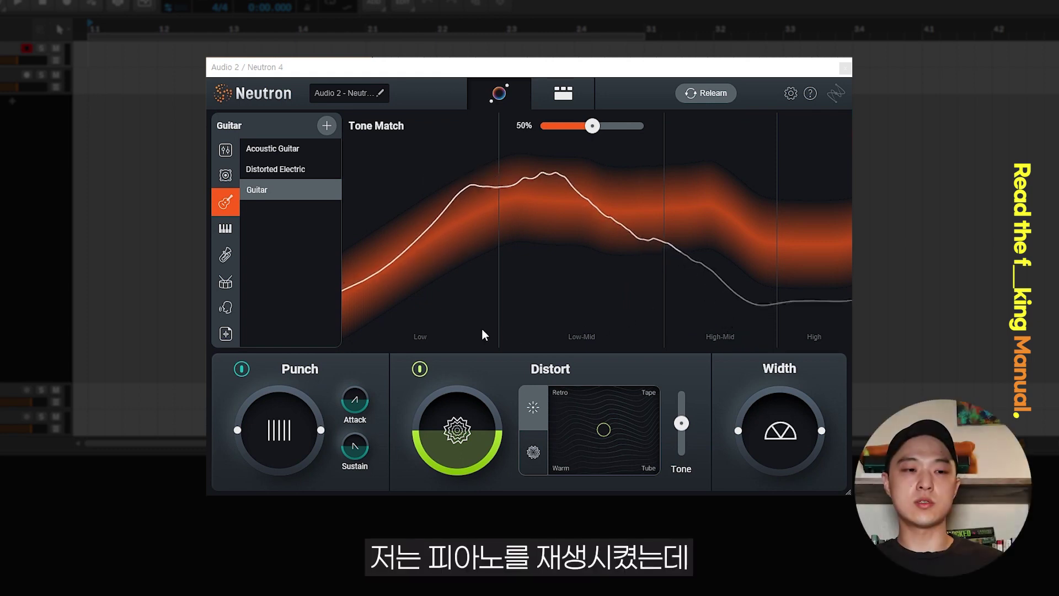
Change the Tone Match target instrument to Piano in the Keys category
left_click(286, 215)
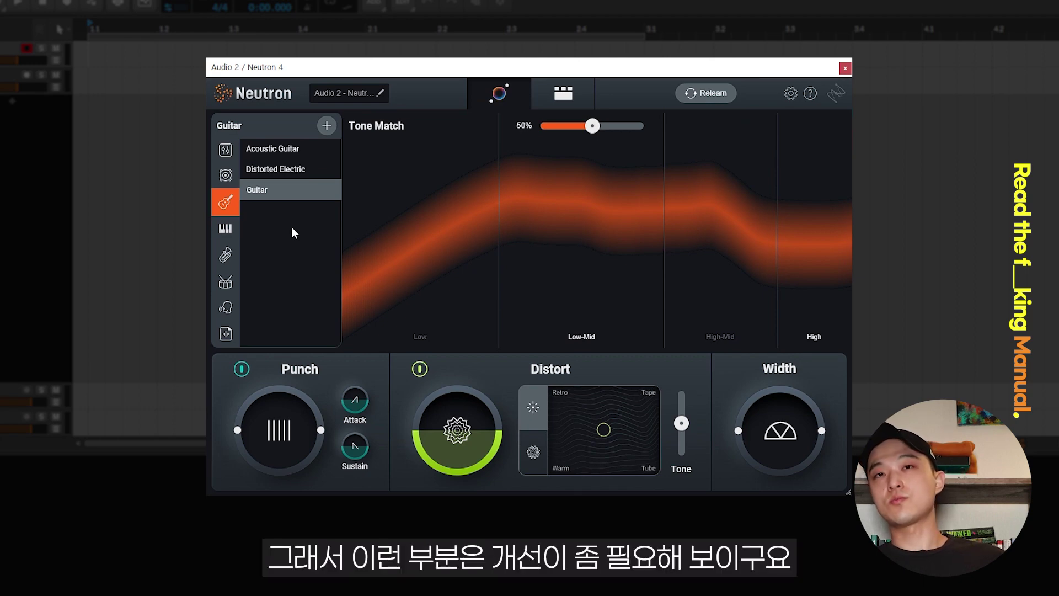
left_click(225, 228)
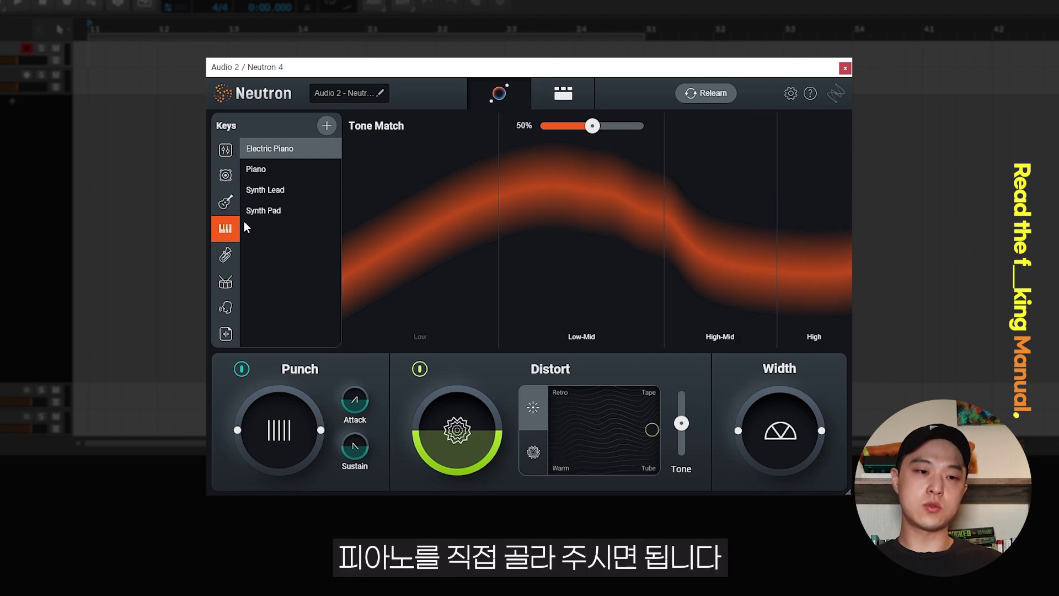
left_click(263, 170)
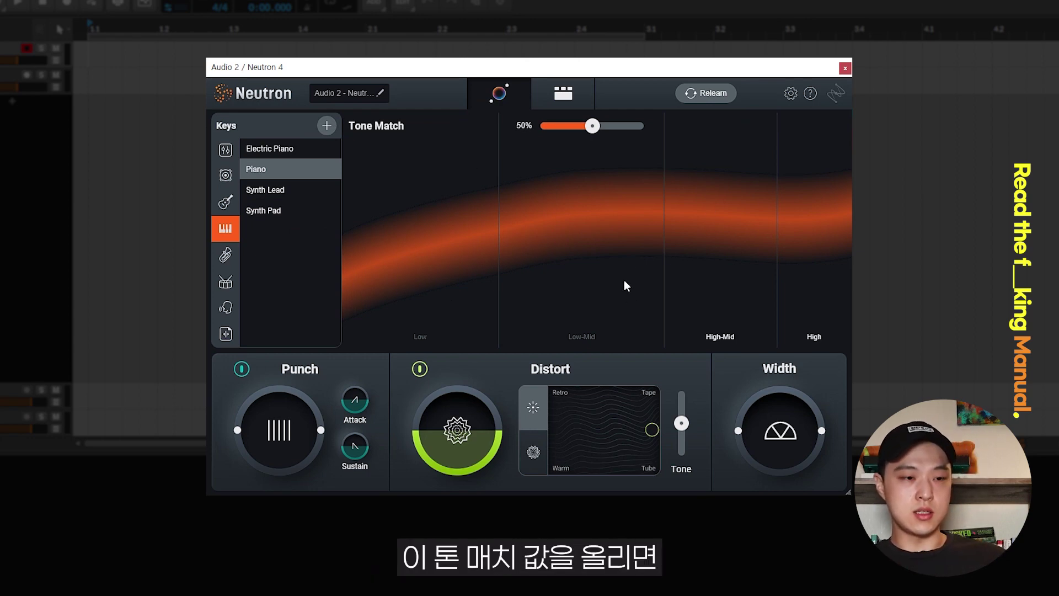
Compare Tone Match amounts of 100% and 0% on the piano and leave the amount at 95%
left_click_drag(592, 126, 596, 134)
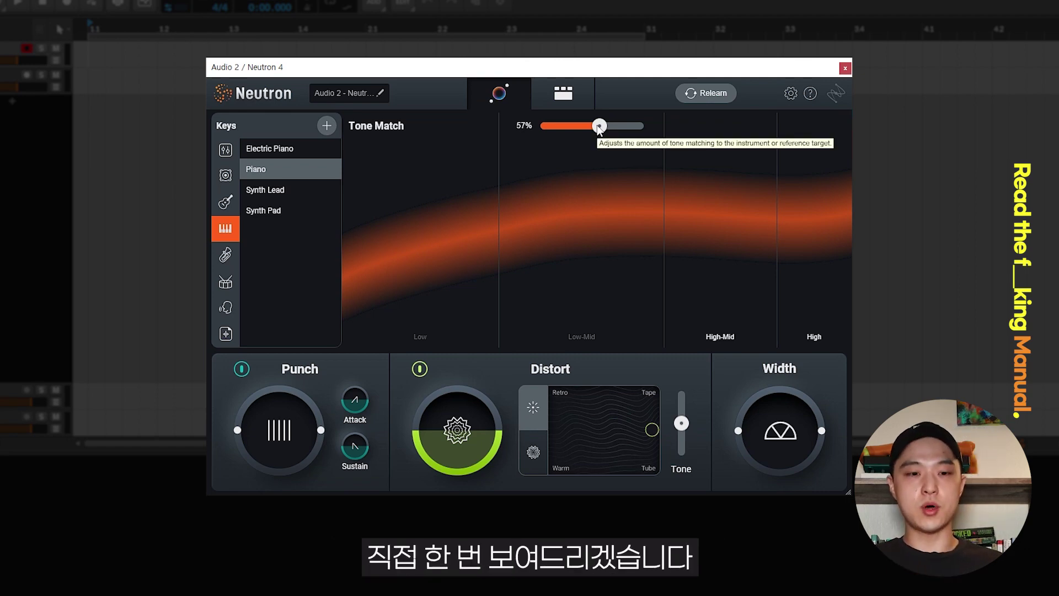
left_click_drag(598, 128, 640, 128)
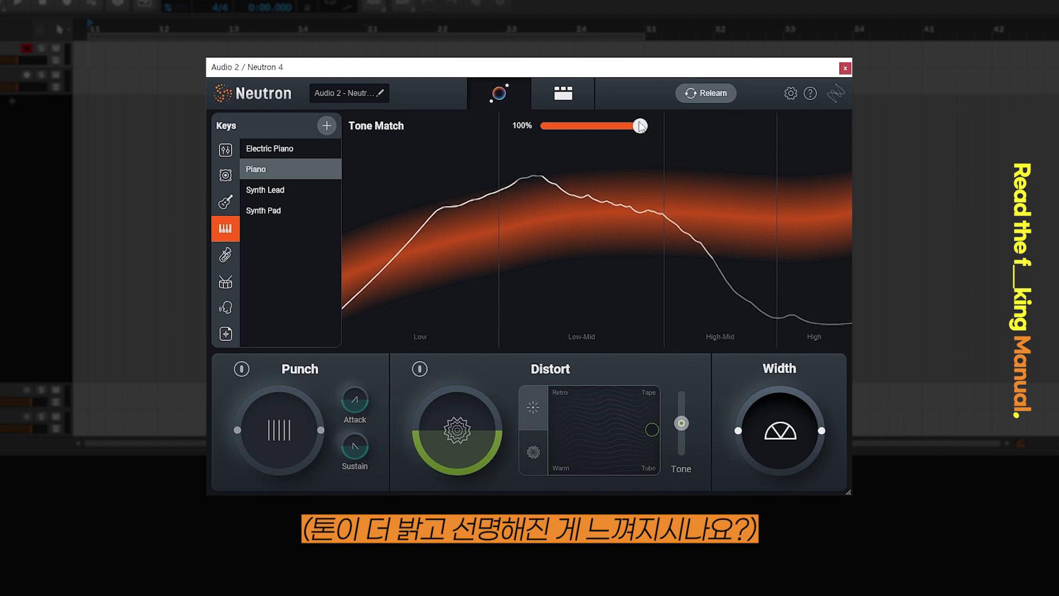
left_click_drag(634, 130, 543, 128)
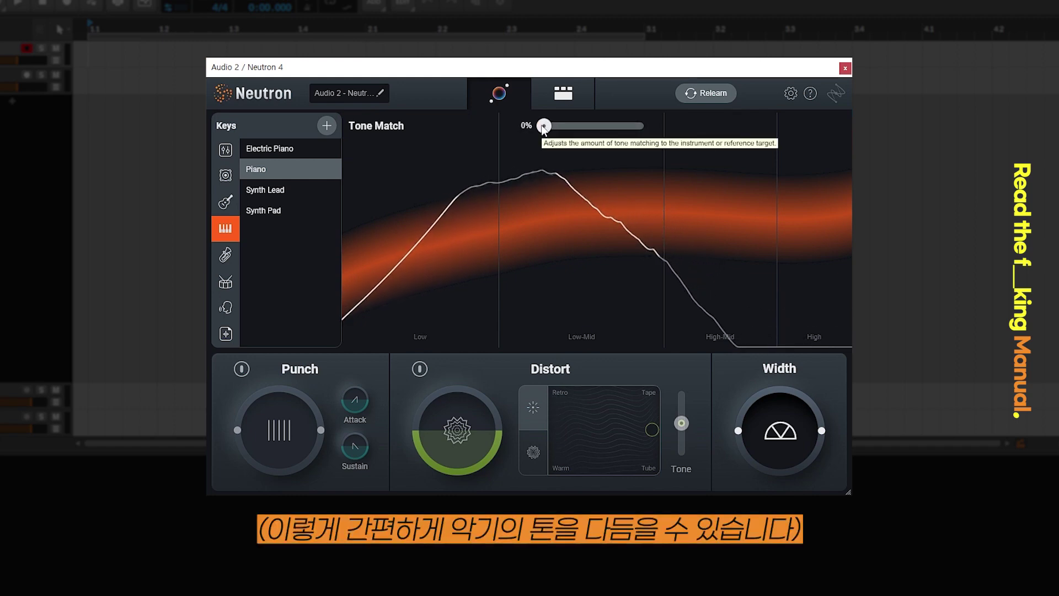
left_click_drag(544, 127, 635, 126)
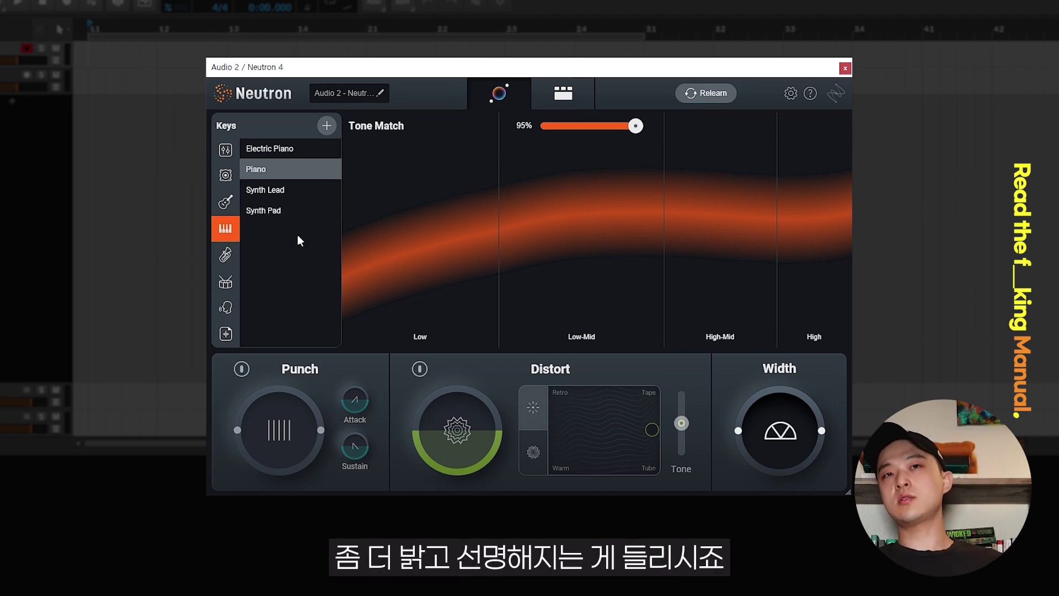
Audition the sample LEJ_138_piano_loop_spring_Amin and import it as a custom Tone Match reference
left_click(322, 128)
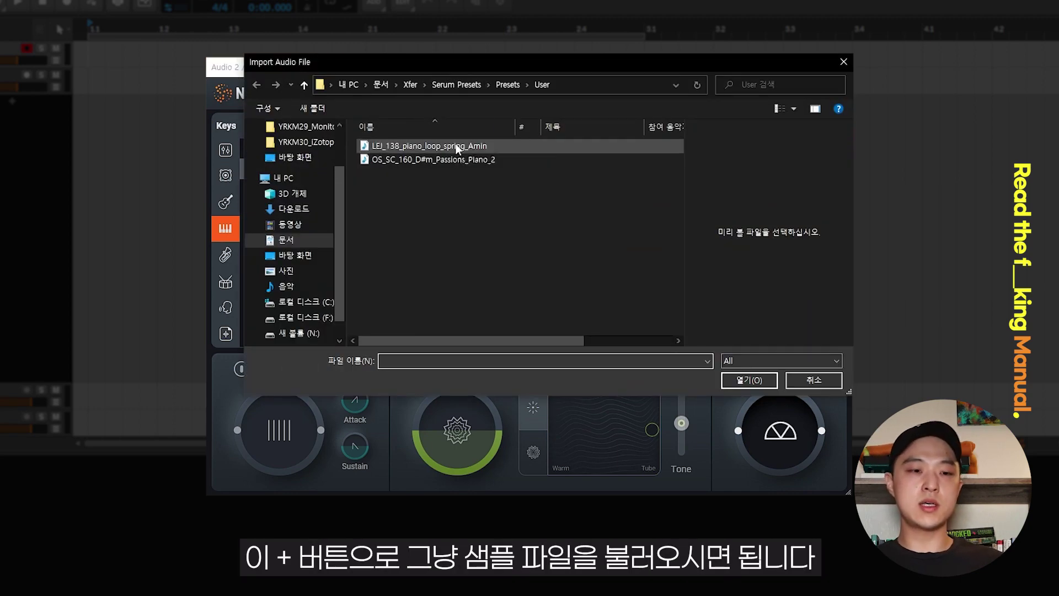
left_click(457, 146)
left_click(768, 291)
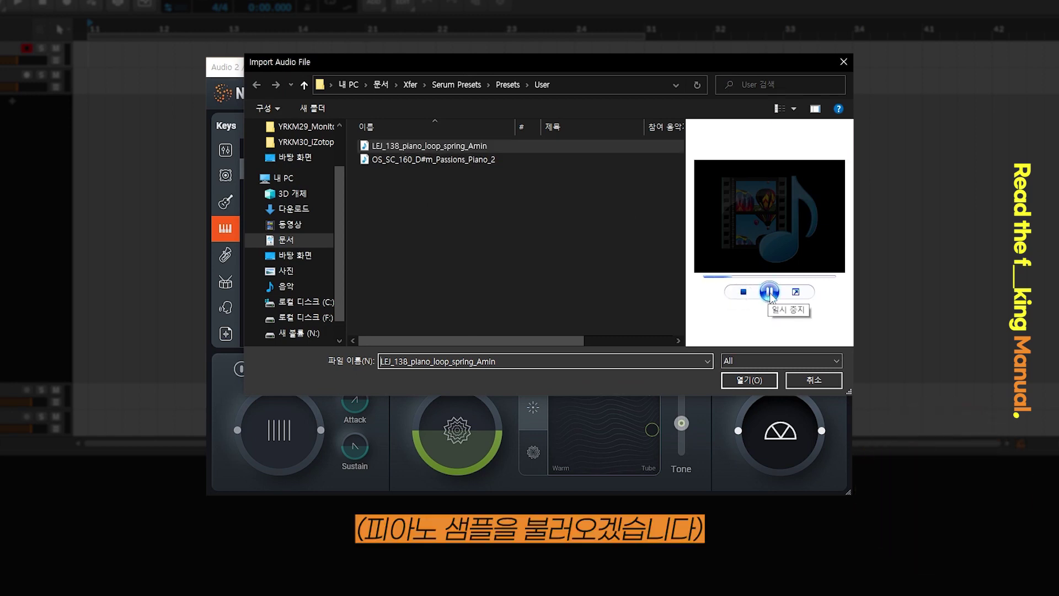
left_click(734, 378)
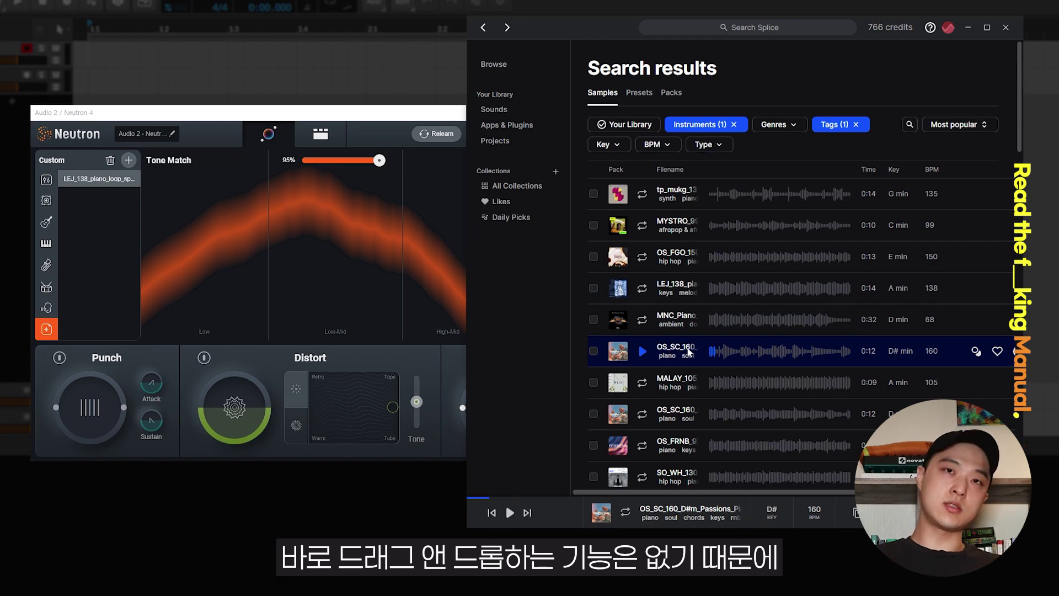
Try to bring the OS_SC_160_D#m_Passions_Piano_2 sample from Splice directly into Neutron's Tone Match
left_click_drag(688, 352, 282, 264)
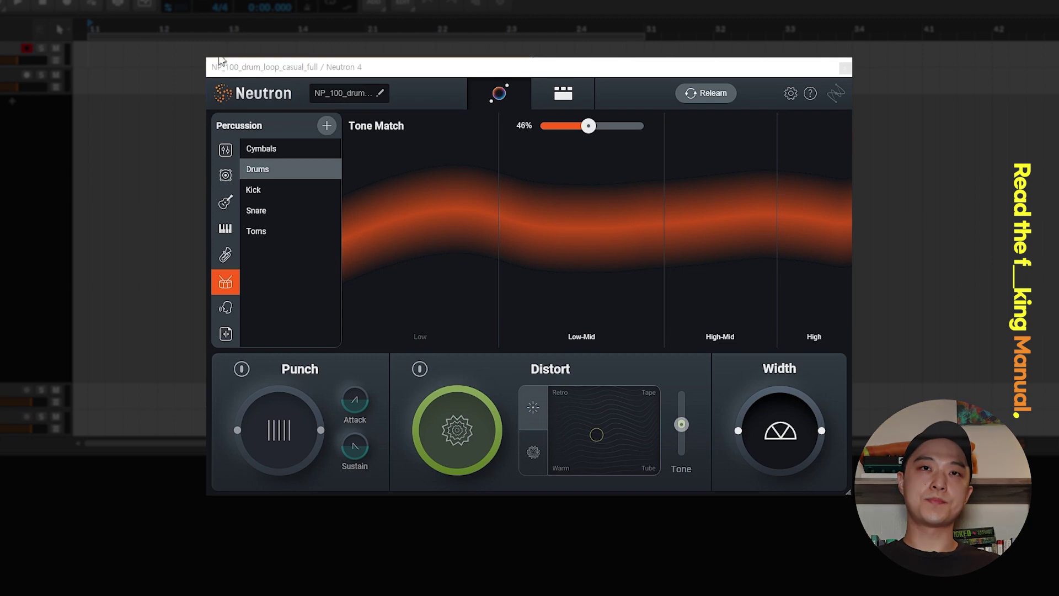
Play the drum loop, enable Punch and raise its amount well above the neutral center
key("space")
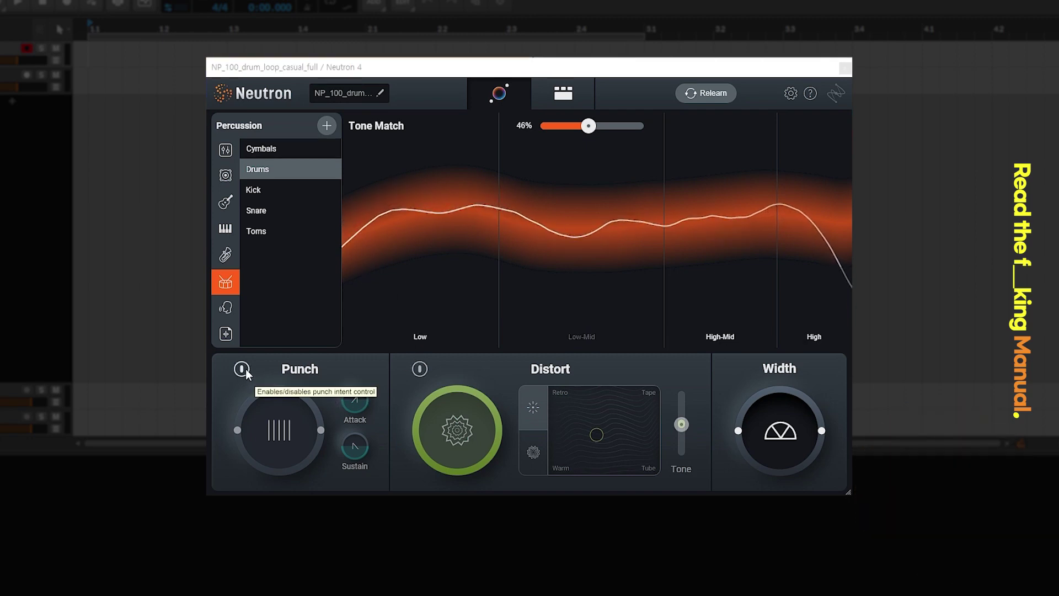
left_click(246, 370)
left_click_drag(296, 435, 302, 369)
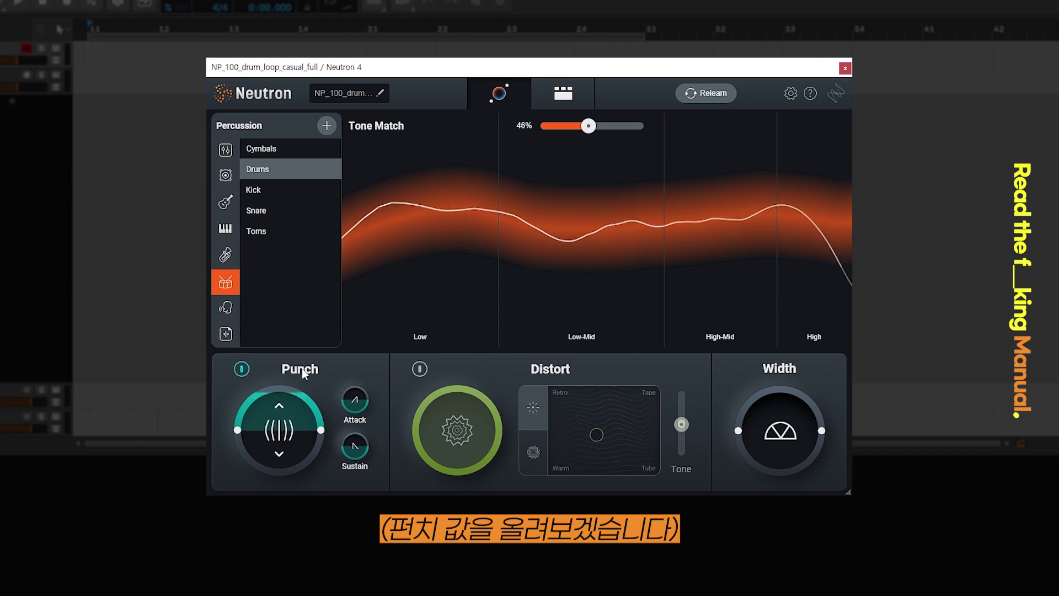
left_click_drag(295, 391, 305, 324)
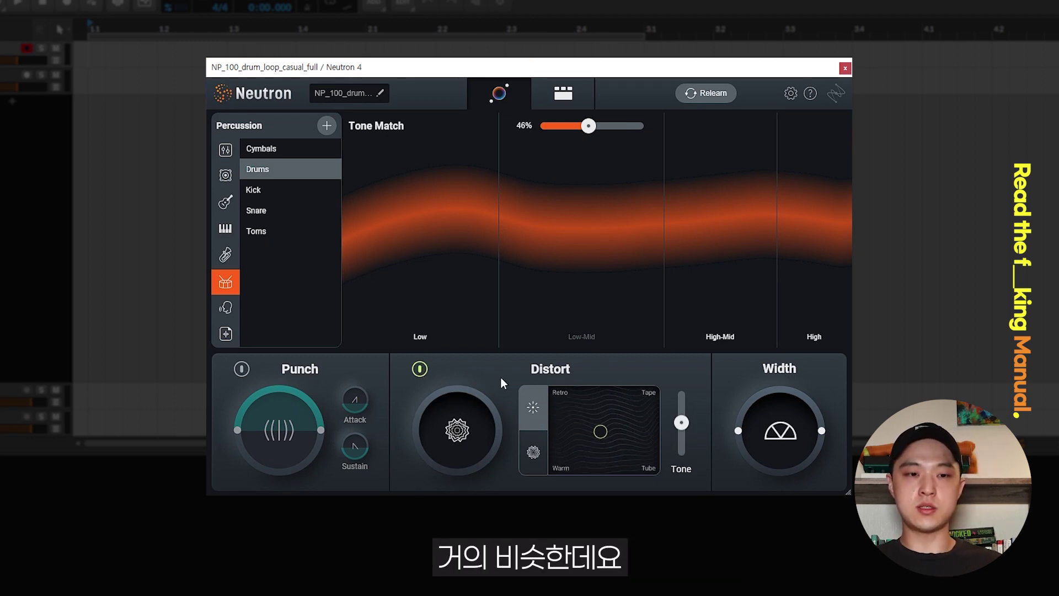
Check Distort's Trash mode, return to the Retro/Tape/Warm/Tube mode and raise the Distort amount to about half
left_click(533, 452)
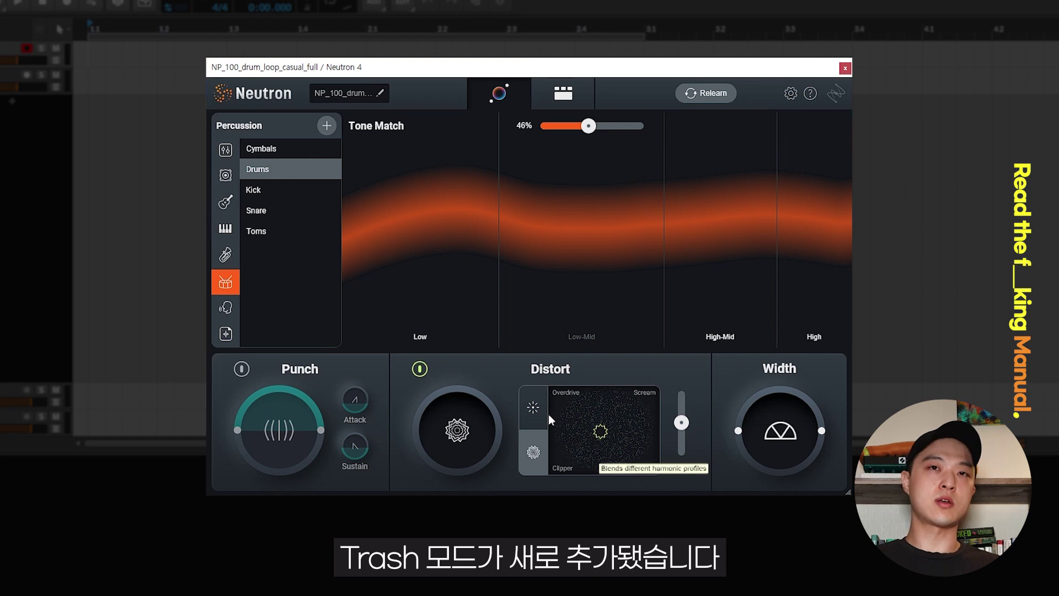
left_click(533, 407)
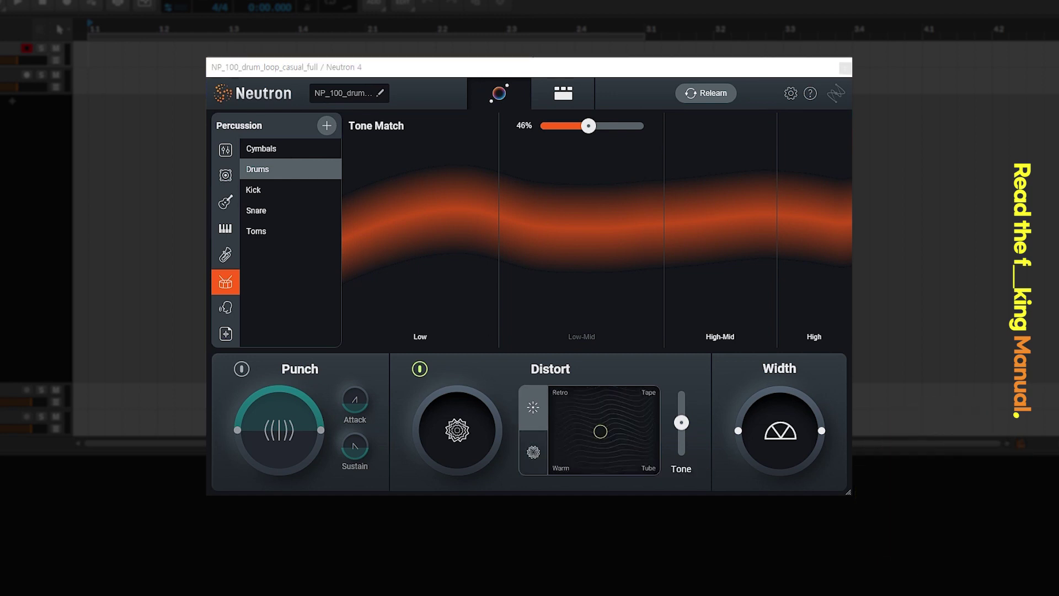
left_click(469, 448)
left_click_drag(469, 446, 491, 402)
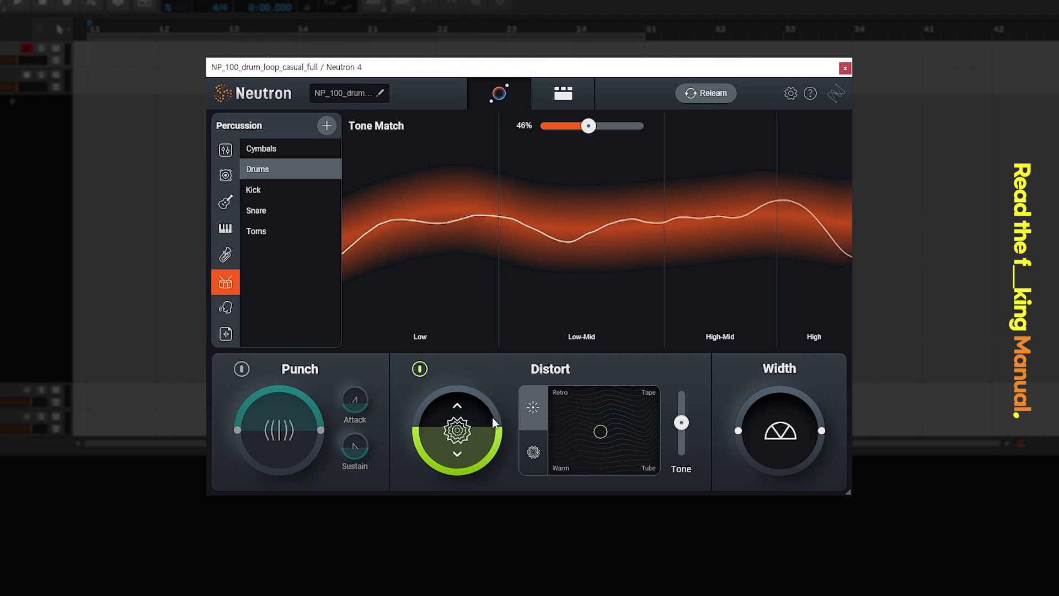
Move the Distort blend around its types and leave it near Warm, and try the Tone balance at 92 before returning it to 0
left_click(590, 439)
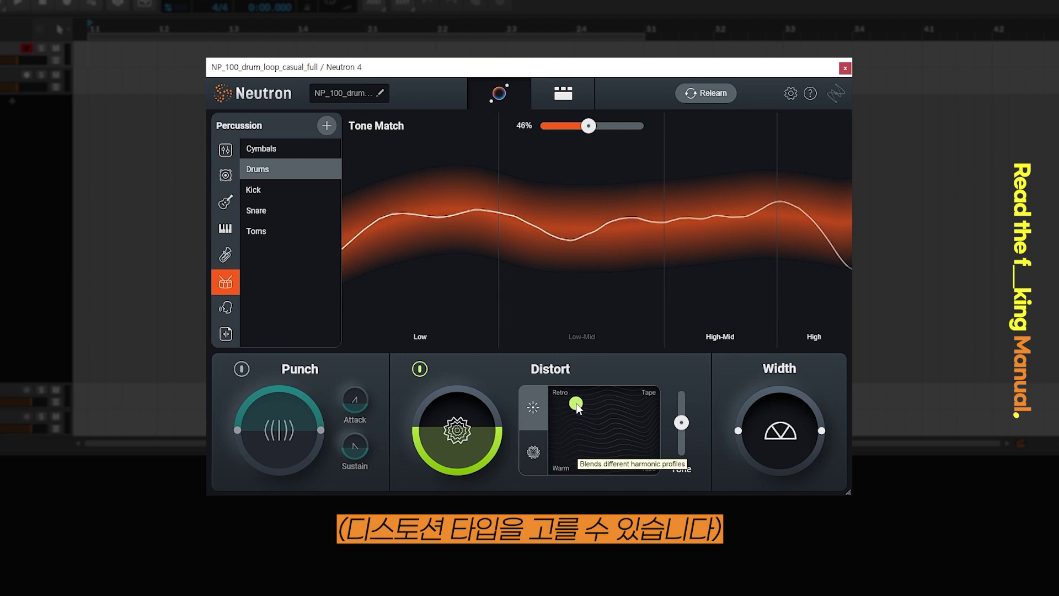
left_click_drag(640, 404, 644, 459)
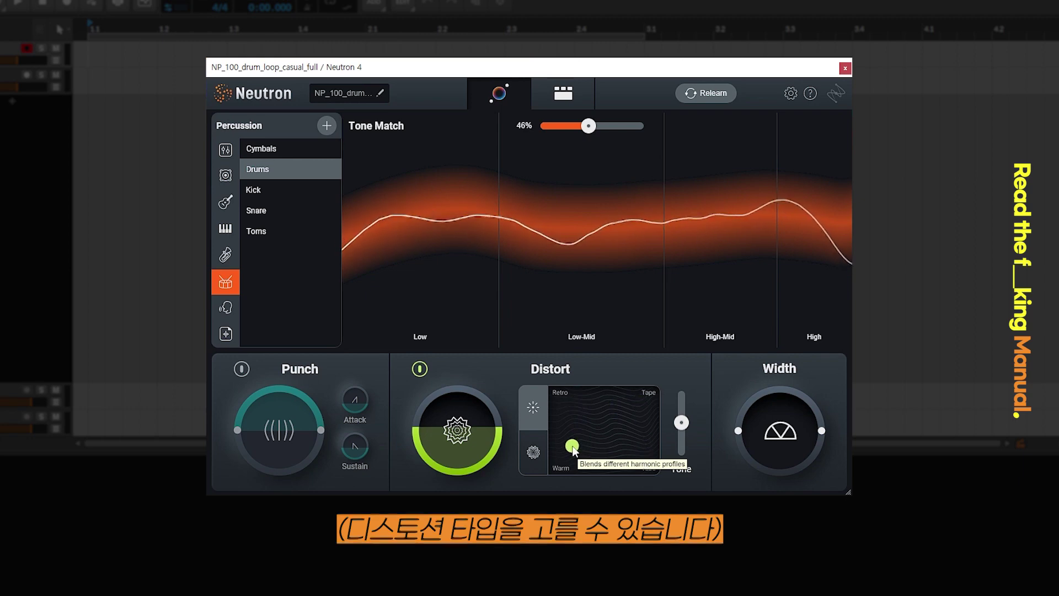
left_click_drag(689, 445, 687, 452)
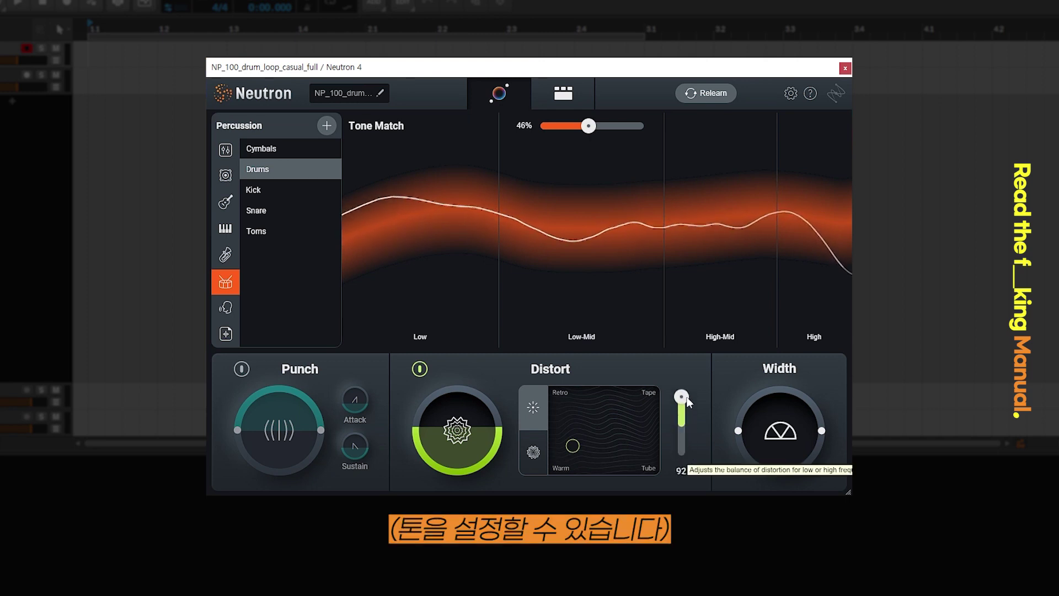
left_click_drag(688, 415, 687, 422)
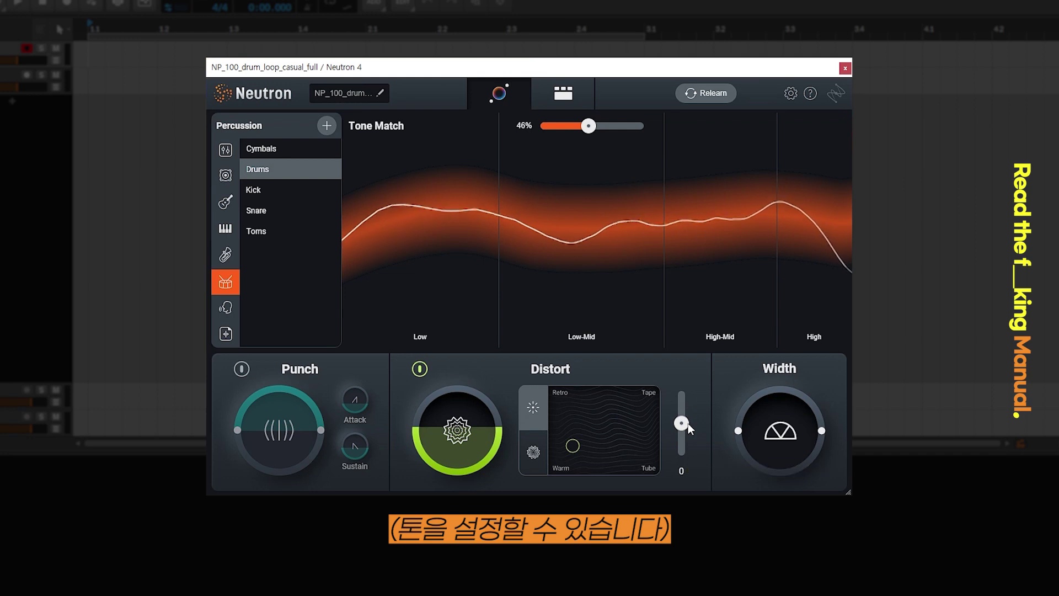
Switch Distort to Trash mode, lower its amount to about a third and blend through Scream to Scratch
left_click(534, 448)
left_click_drag(485, 434, 488, 446)
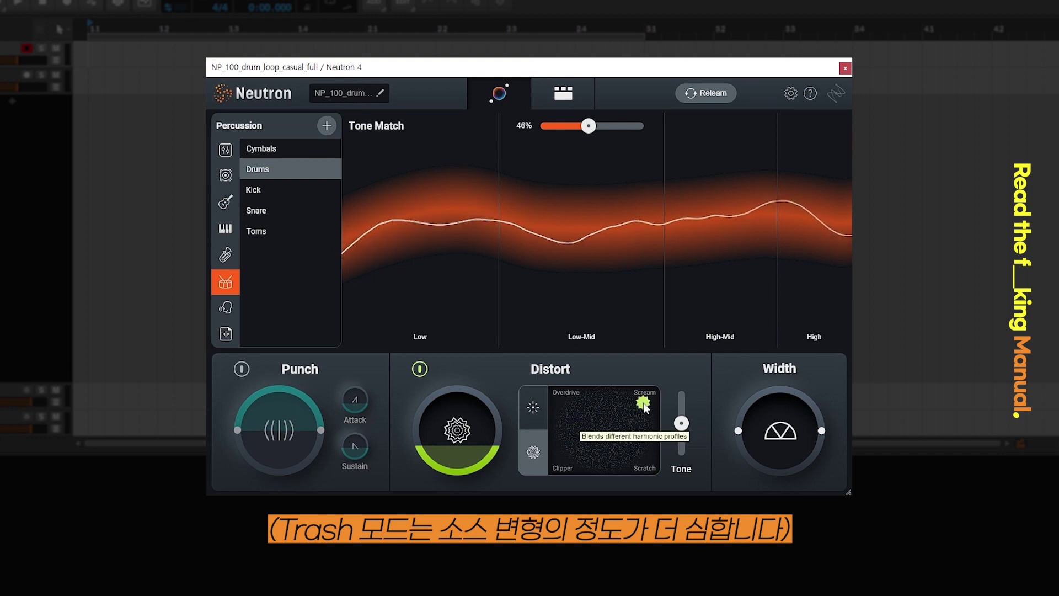
left_click_drag(645, 408, 647, 419)
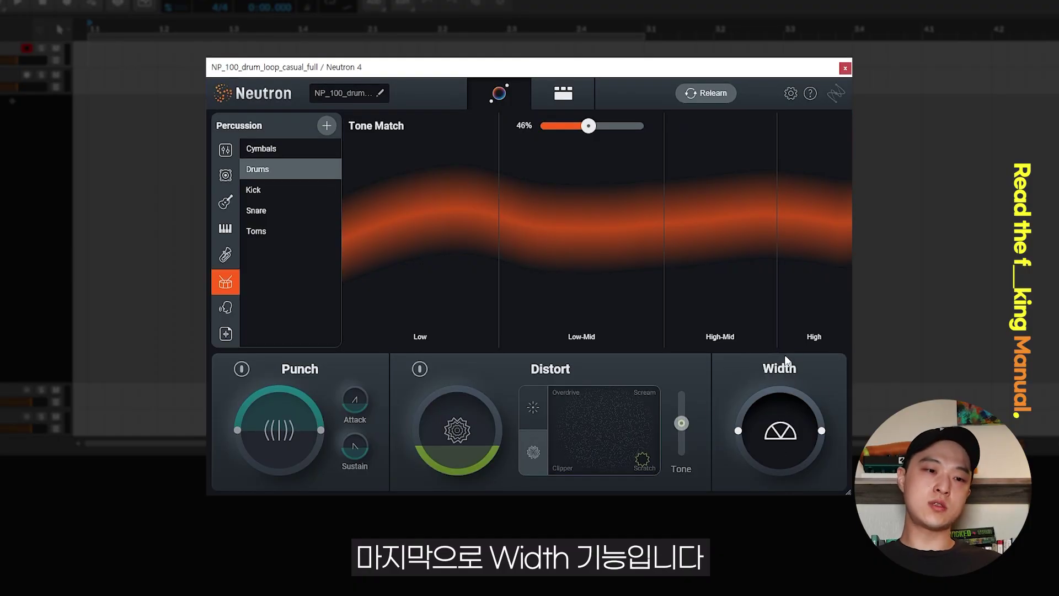
Play the drum loop and raise the Width amount to widen its stereo image
left_click_drag(772, 439, 790, 472)
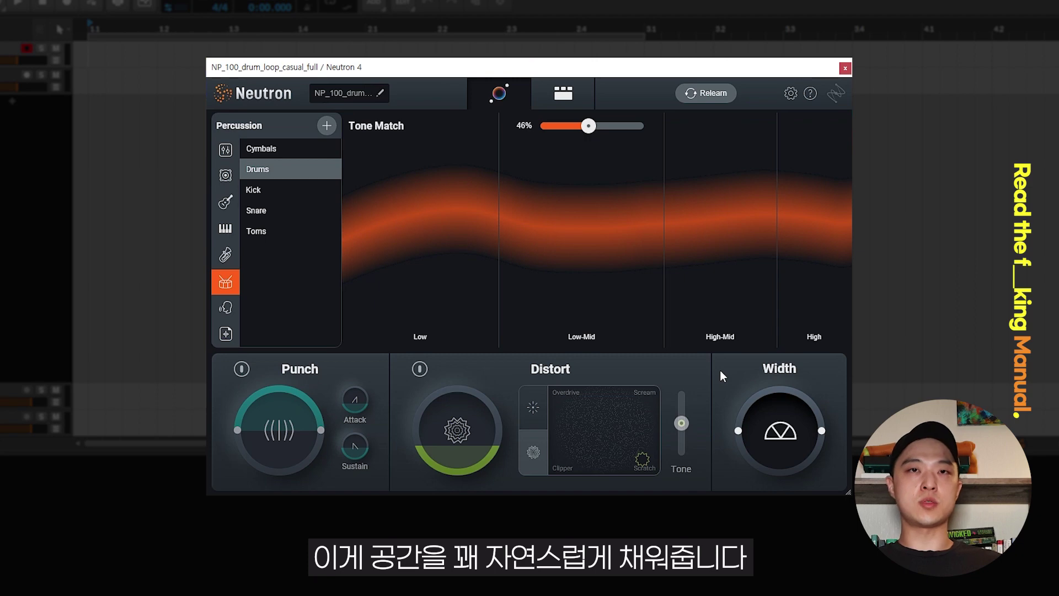
key("space")
left_click_drag(779, 441, 782, 421)
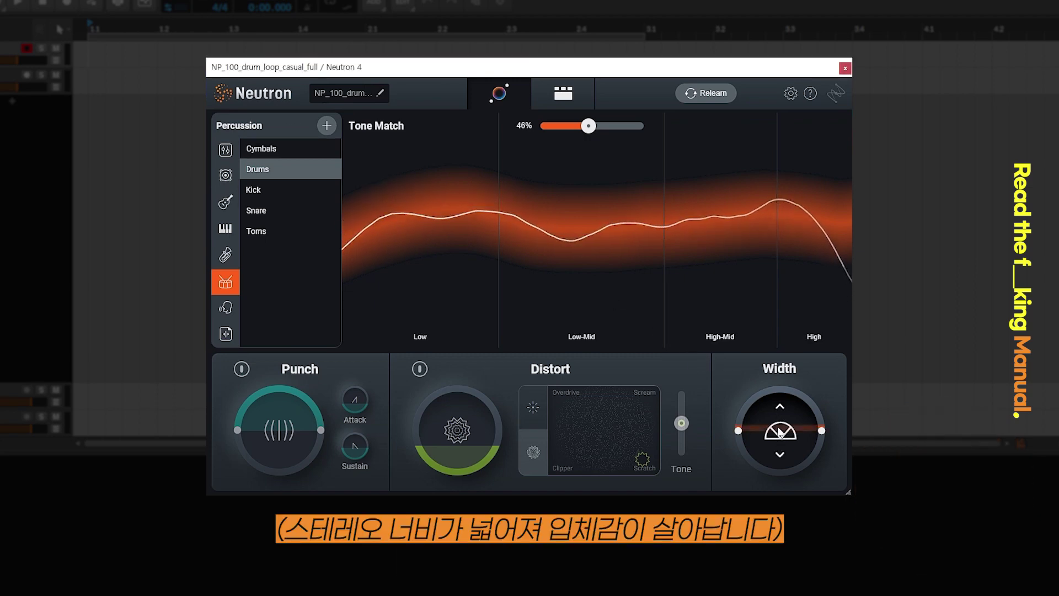
scroll(789, 412, "up", 2)
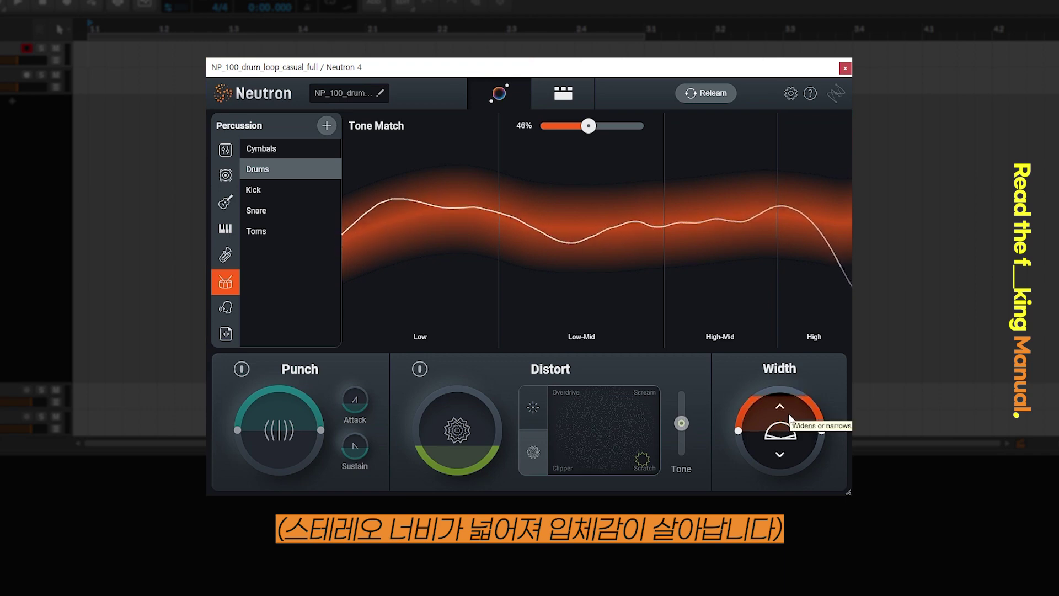
left_click_drag(790, 413, 780, 434)
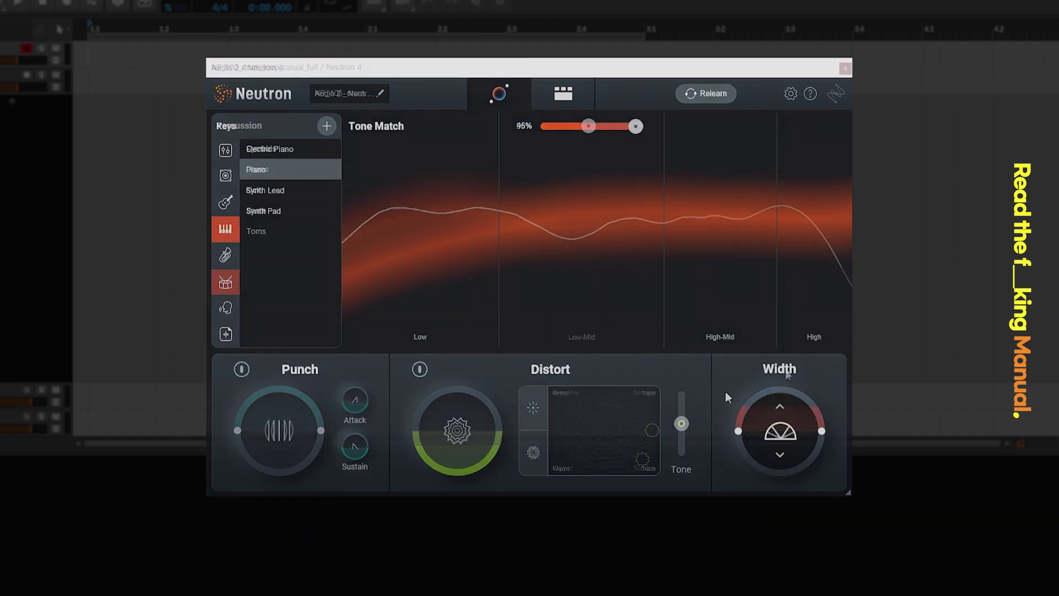
Raise the Width amount on the piano track to about halfway above neutral
left_click(757, 442)
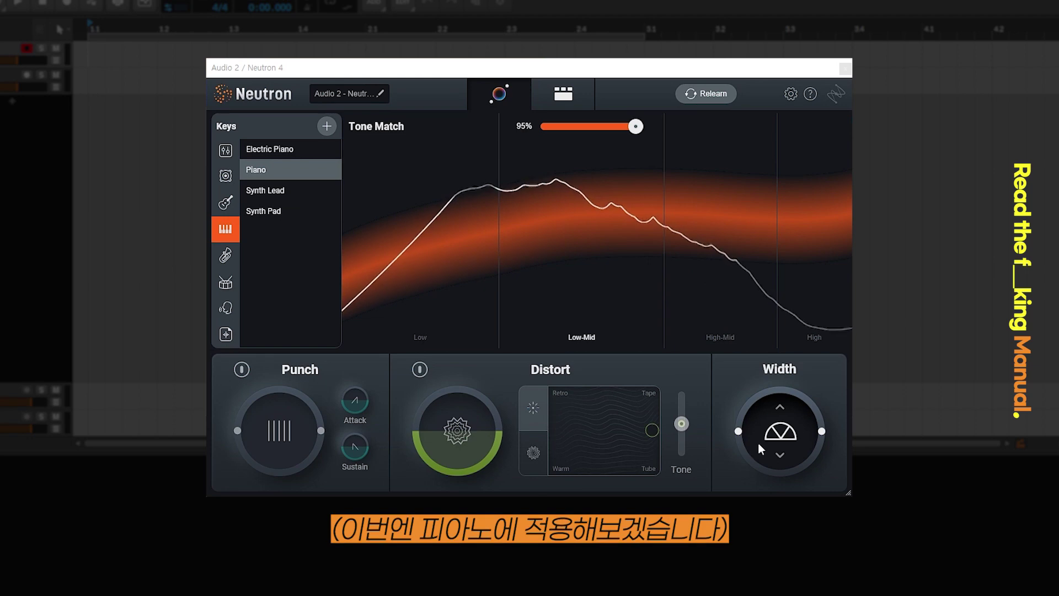
scroll(760, 439, "up", 5)
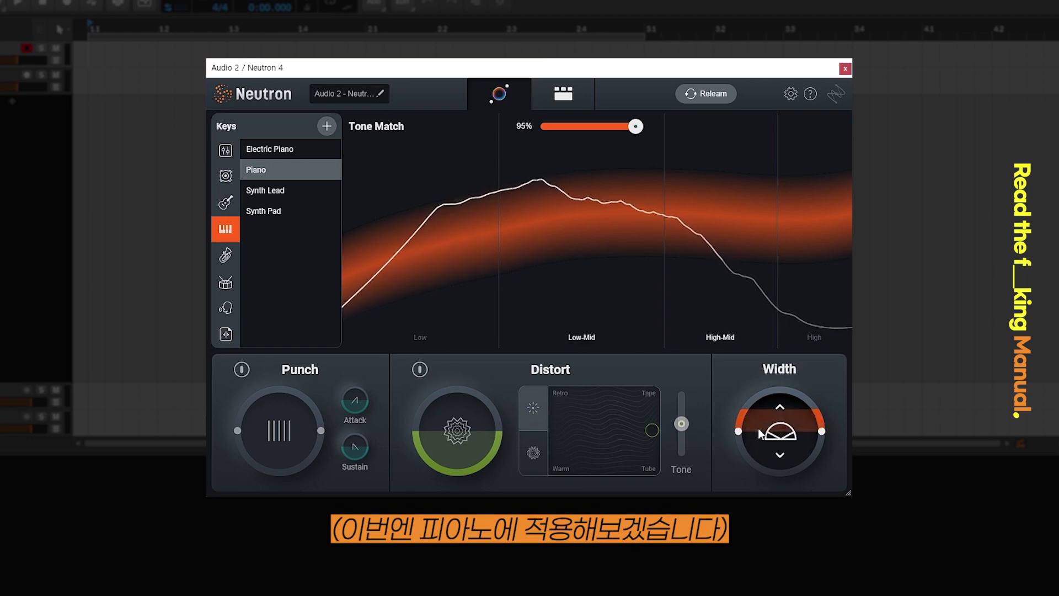
On the piano, lower Tone Match to 47% and 3%, nudge it back up, and swing Width from wide to narrow and back to wide
left_click_drag(749, 436, 756, 422)
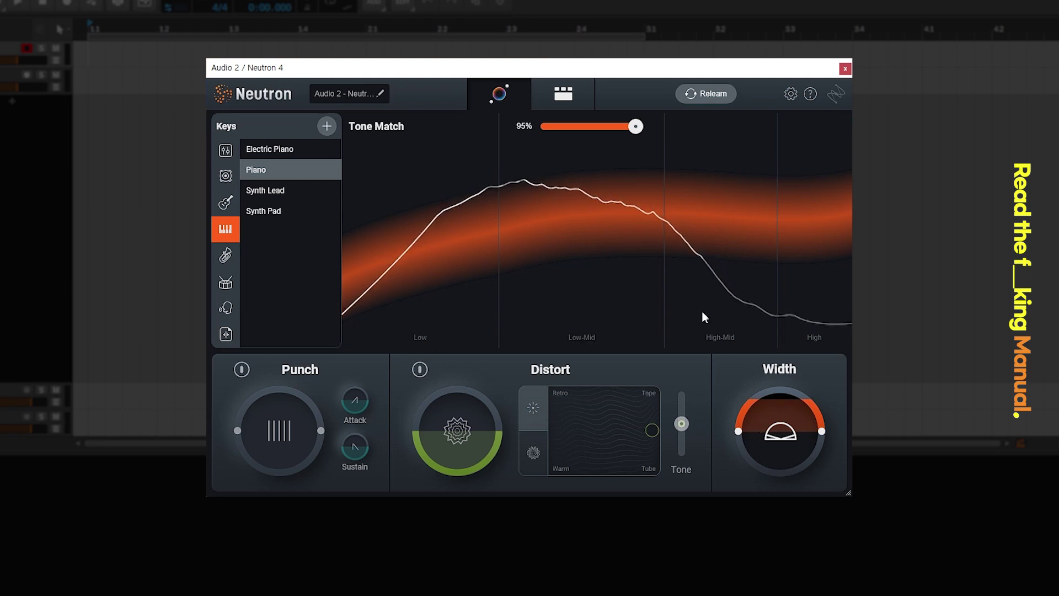
left_click_drag(633, 126, 590, 128)
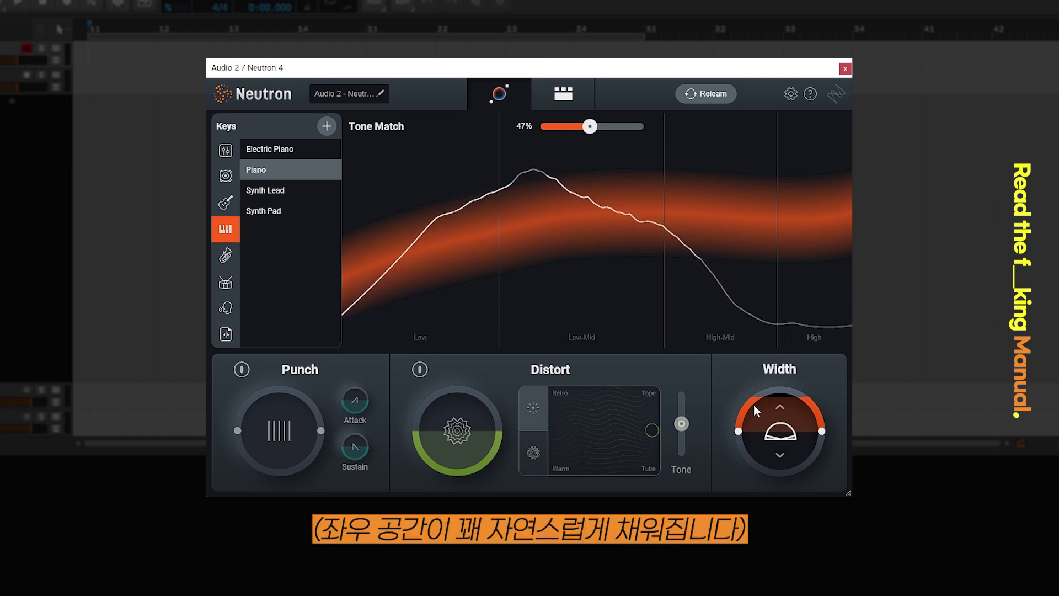
left_click_drag(753, 408, 759, 429)
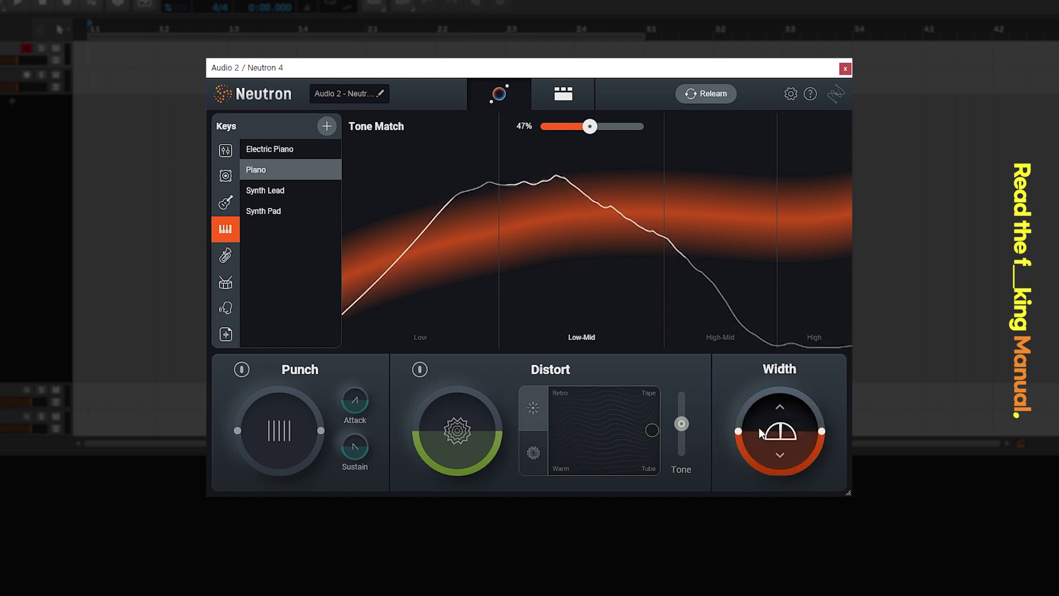
left_click_drag(590, 126, 547, 127)
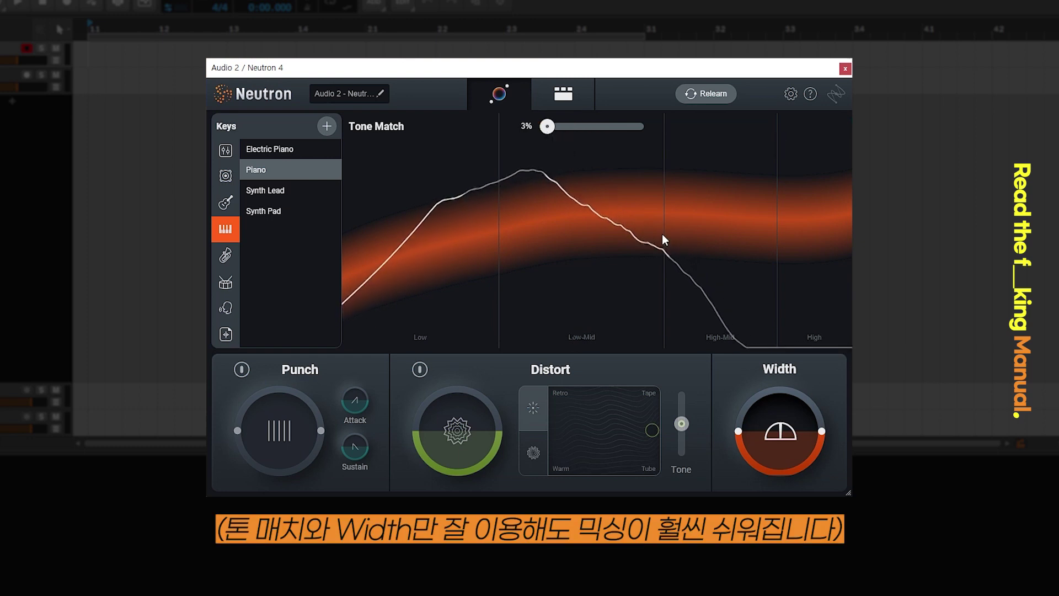
left_click_drag(779, 436, 772, 407)
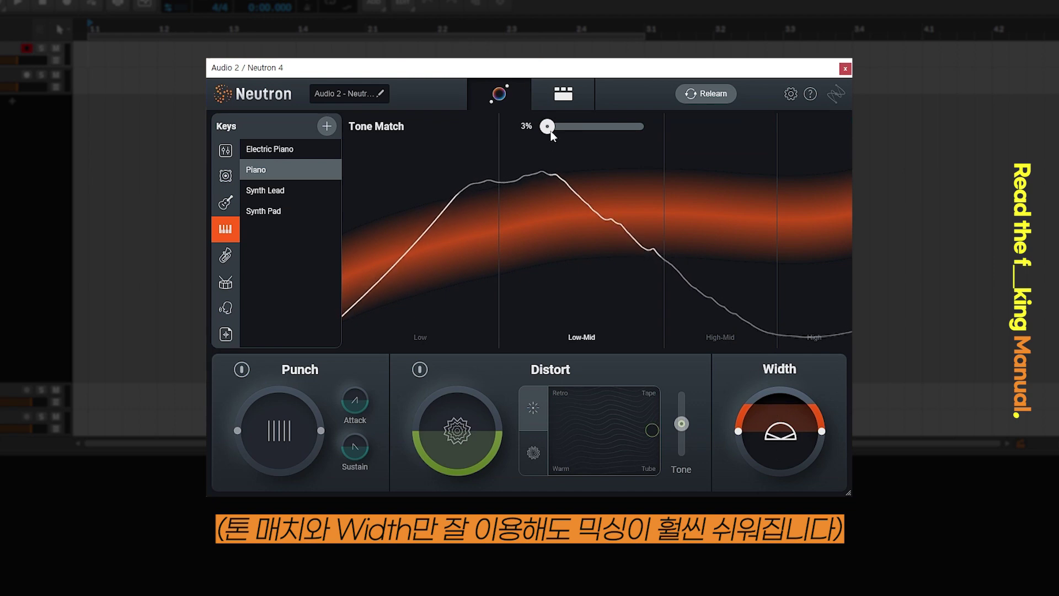
left_click_drag(547, 127, 567, 127)
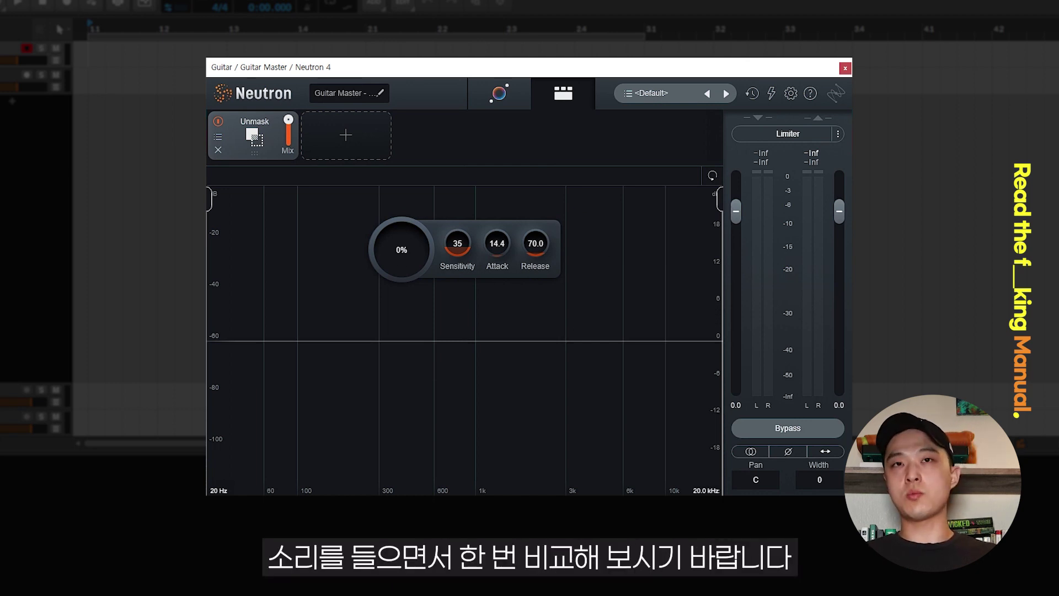
Play the song and try the guitar's Unmask at 100% with Sensitivity raised to 81, settling at 60% and Sensitivity 45
key("space")
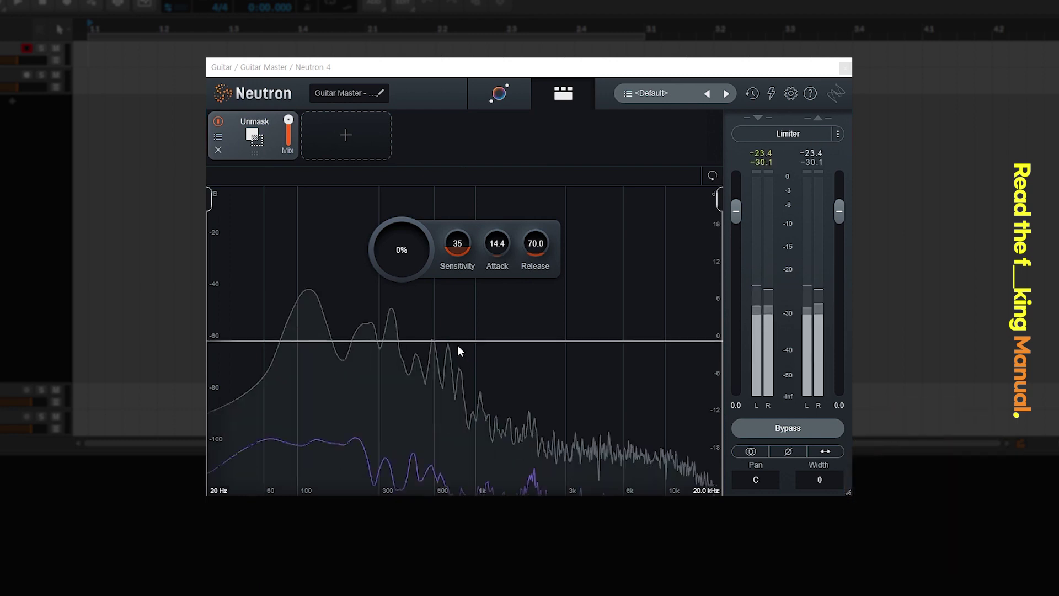
left_click_drag(412, 263, 465, 243)
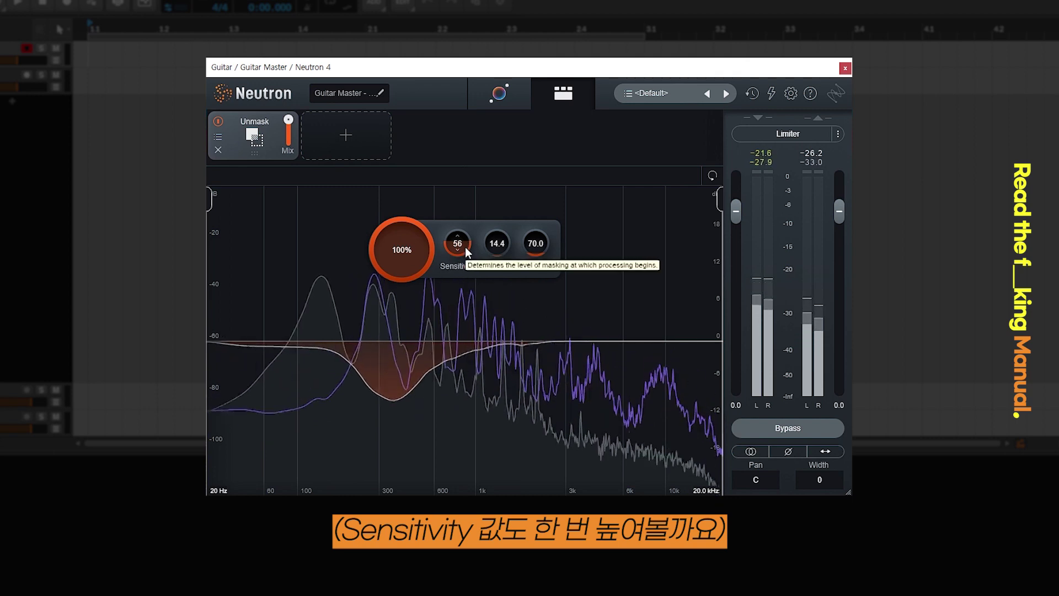
scroll(465, 247, "up", 3)
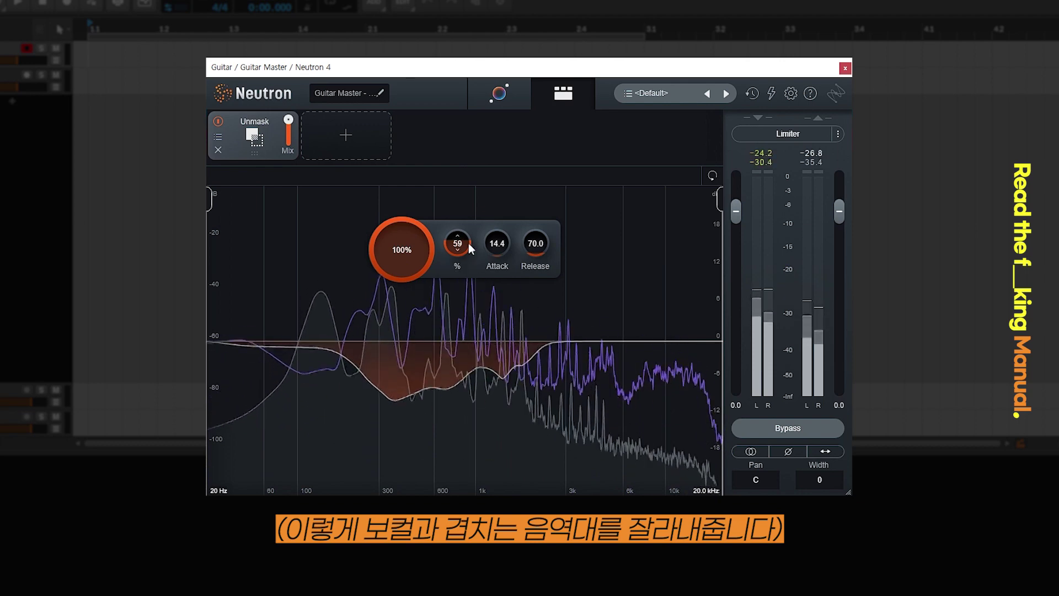
left_click_drag(469, 239, 470, 217)
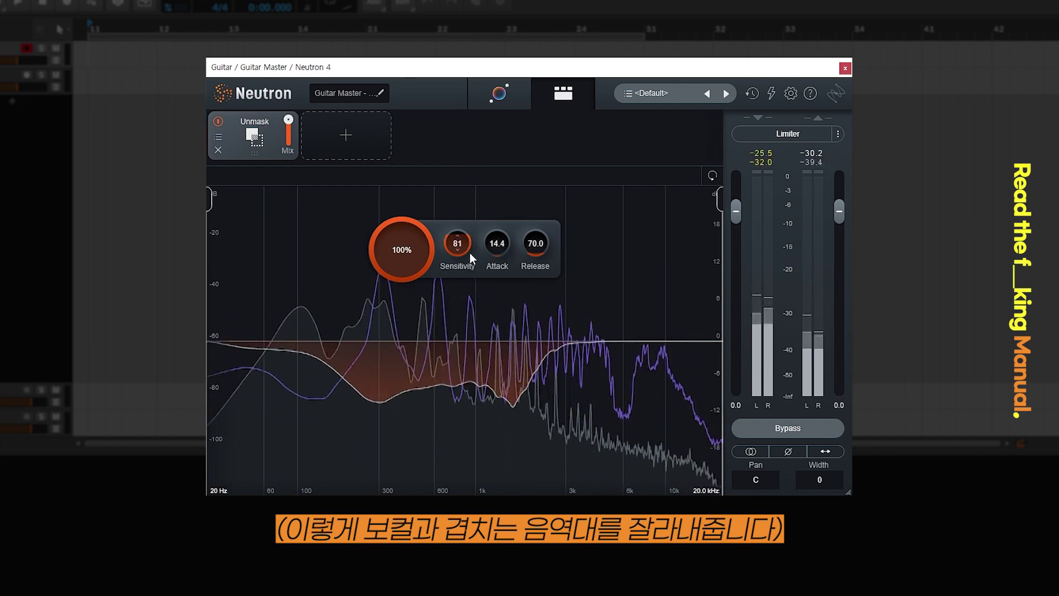
left_click_drag(461, 243, 413, 255)
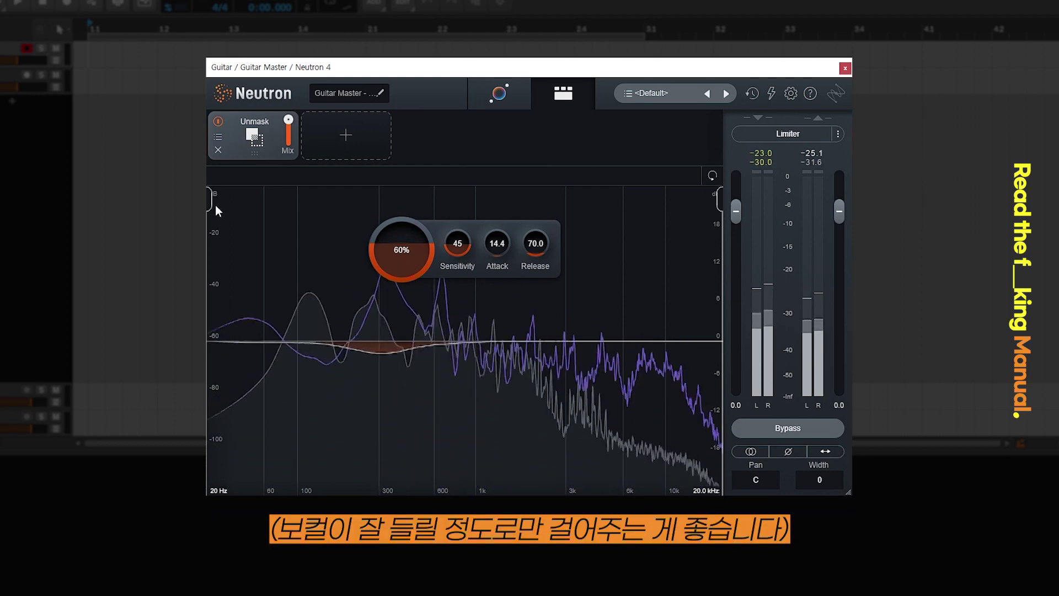
Limit the Unmask frequency range from 137 Hz up to 1.2 kHz, and extend its upper limit to 3.3 kHz
left_click_drag(208, 199, 321, 218)
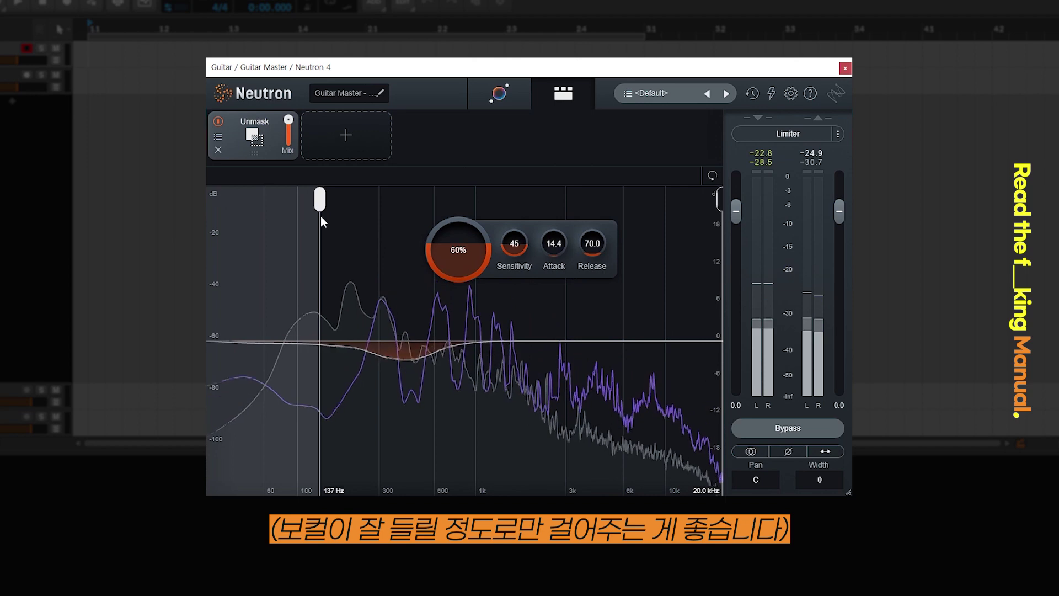
left_click_drag(720, 198, 499, 211)
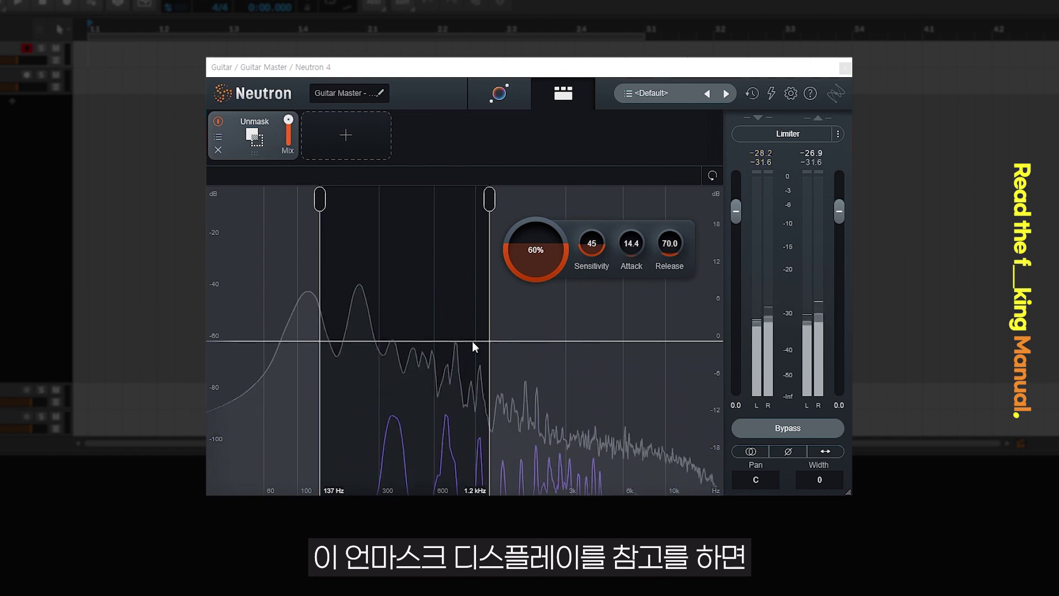
left_click_drag(490, 204, 575, 203)
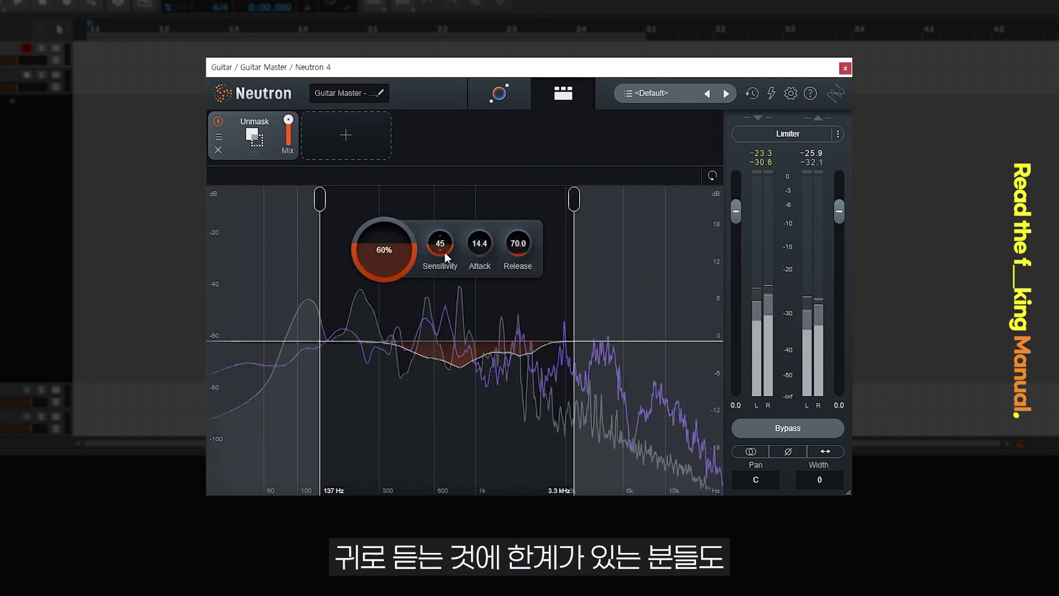